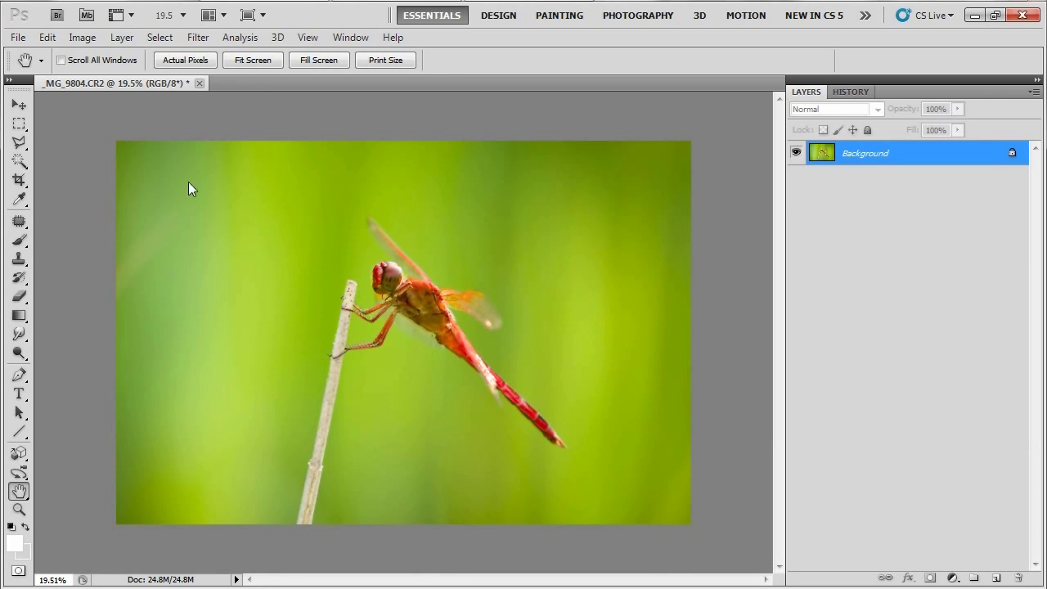
# Make the Crop Tool the active tool
pyautogui.click(18, 180)
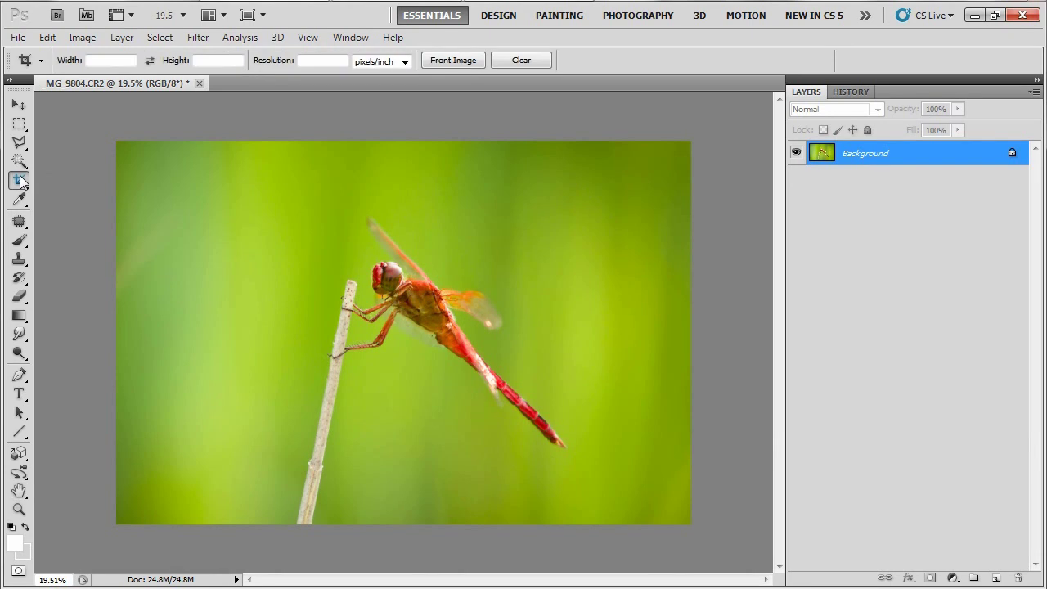
pyautogui.rightClick(20, 181)
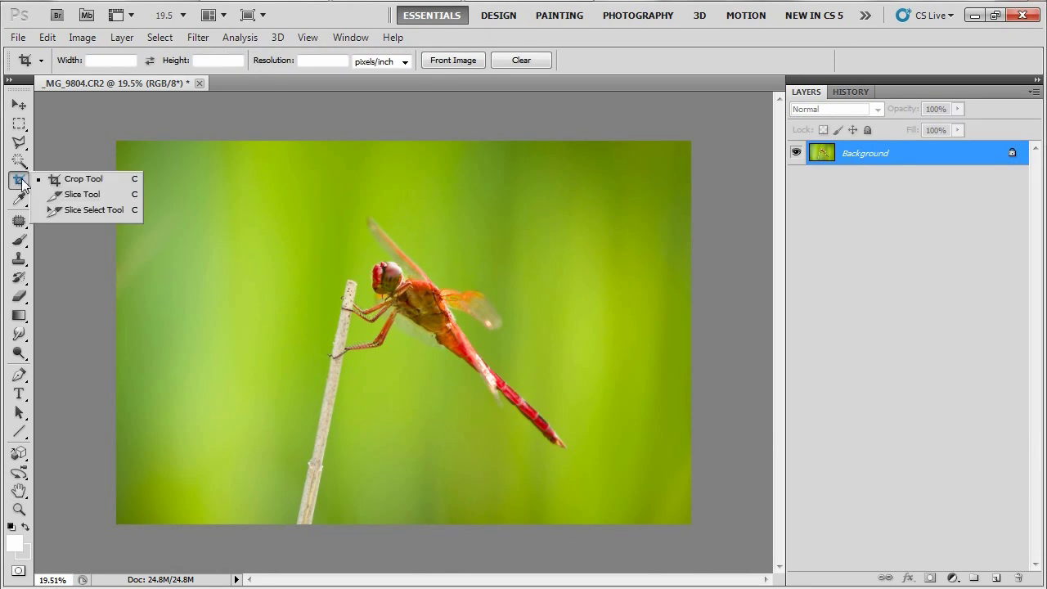
pyautogui.click(137, 179)
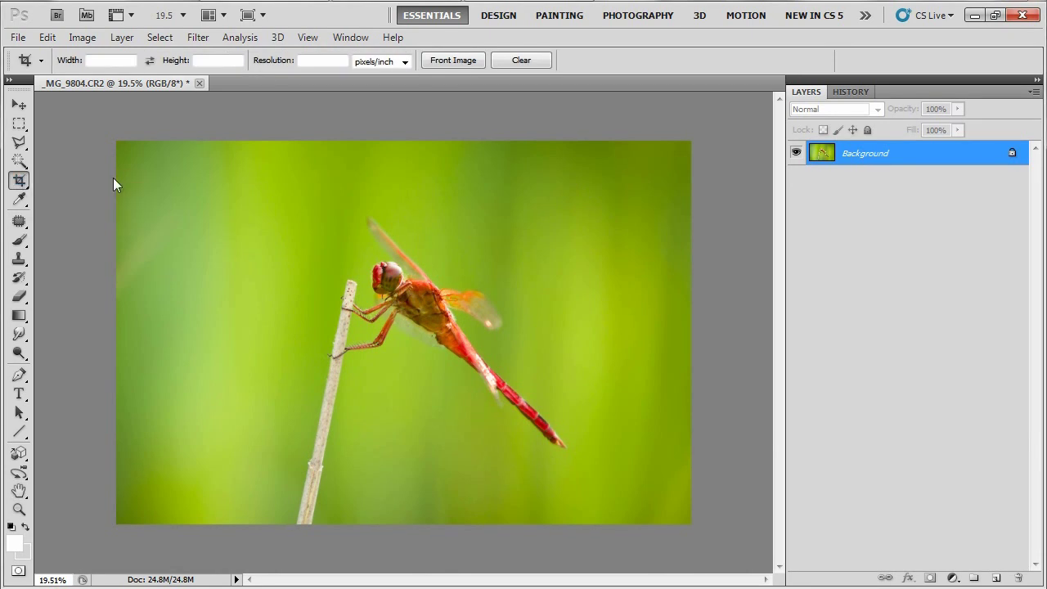
# Enter a crop size of 15 in wide by 11 in high, leaving Resolution empty
pyautogui.click(98, 60)
pyautogui.write('15')
pyautogui.click(208, 59)
pyautogui.write('11')
pyautogui.click(321, 60)
pyautogui.click(98, 60)
pyautogui.click(227, 61)
pyautogui.click(321, 59)
# Drag the 15 × 11 in crop area across the whole photo and commit the crop
pyautogui.moveTo(205, 246); pyautogui.dragTo(664, 588)
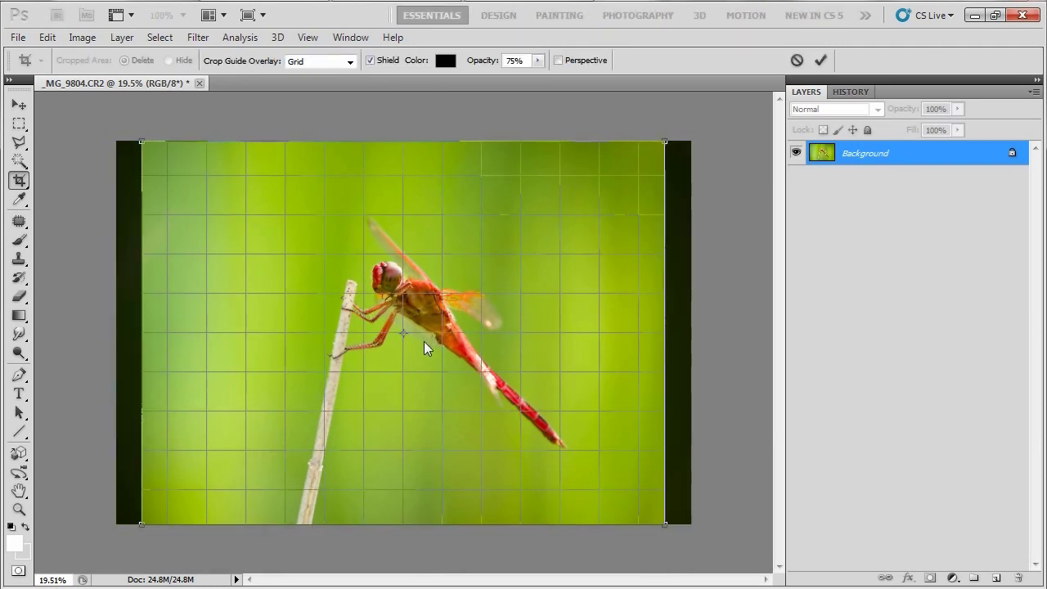
pyautogui.click(822, 61)
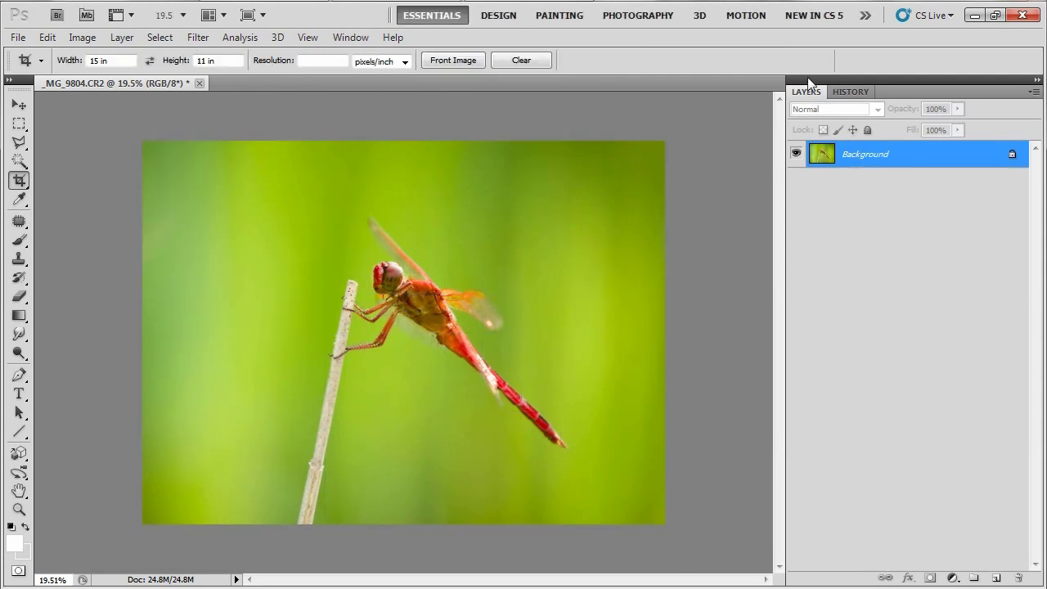
pyautogui.click(83, 38)
pyautogui.click(136, 154)
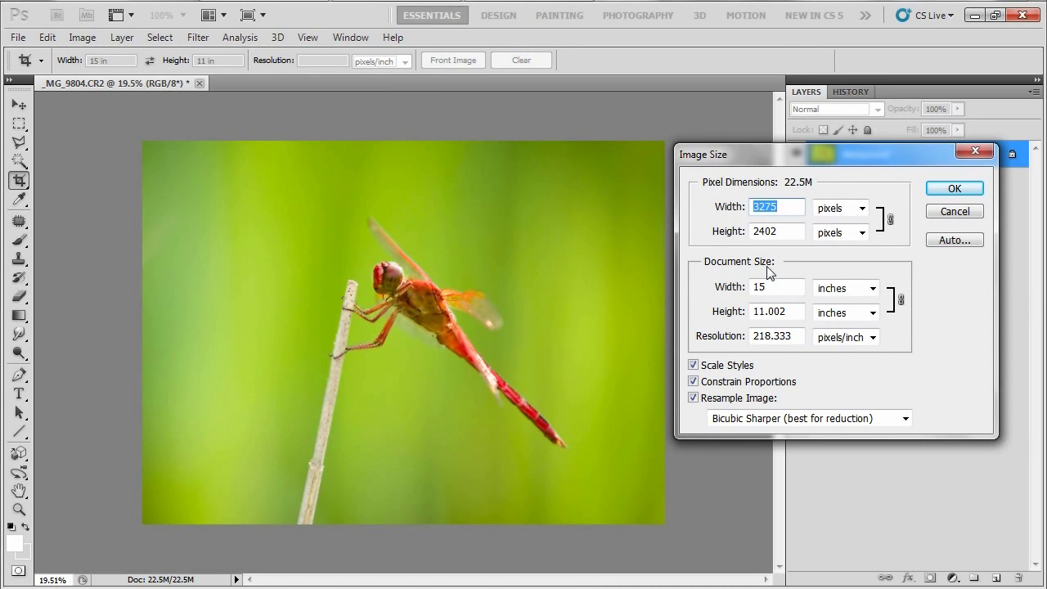
pyautogui.doubleClick(753, 288)
pyautogui.moveTo(794, 311); pyautogui.dragTo(753, 311)
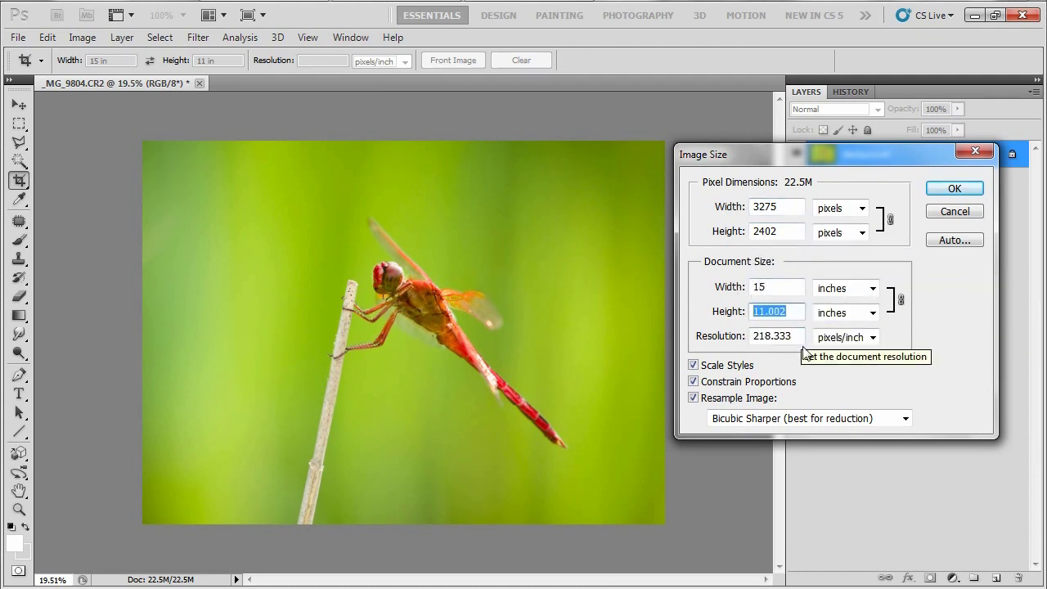
pyautogui.moveTo(799, 339); pyautogui.dragTo(749, 337)
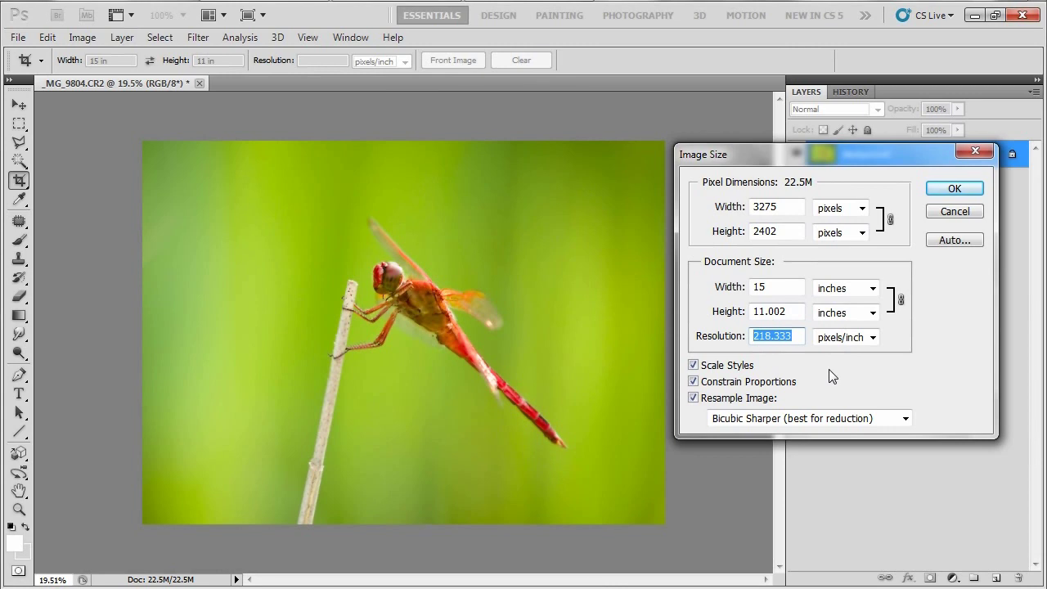
pyautogui.click(948, 213)
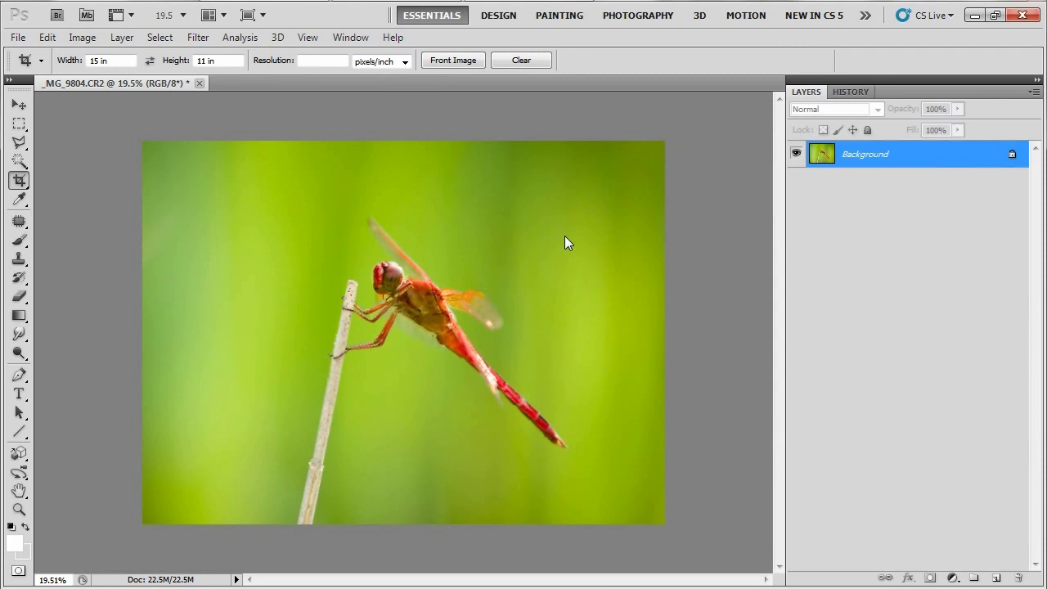
# In Canvas Size, set the canvas to 18 × 12 inches with the centre anchor
pyautogui.click(81, 37)
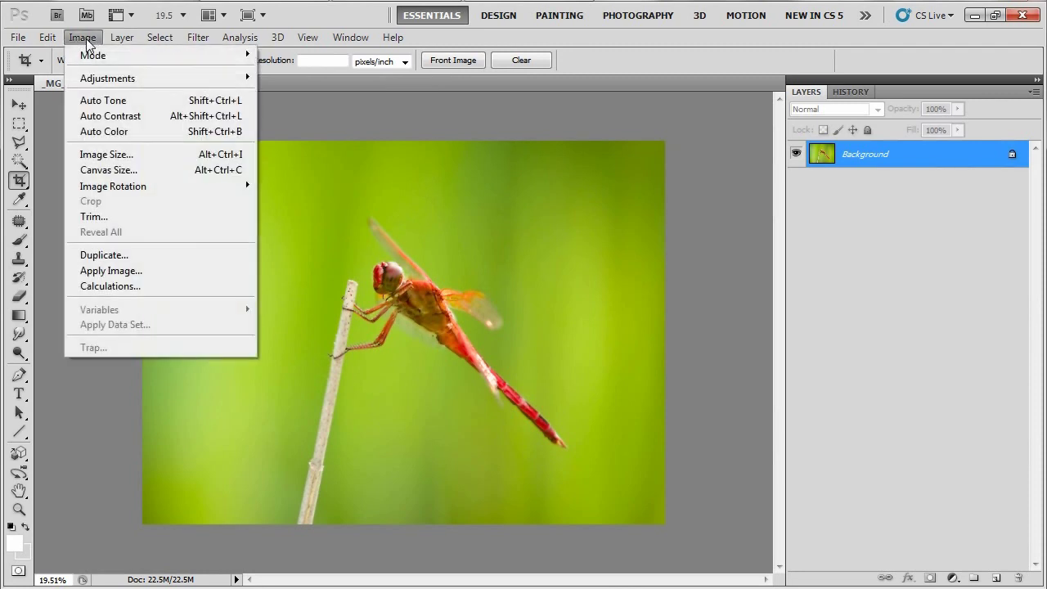
pyautogui.click(130, 173)
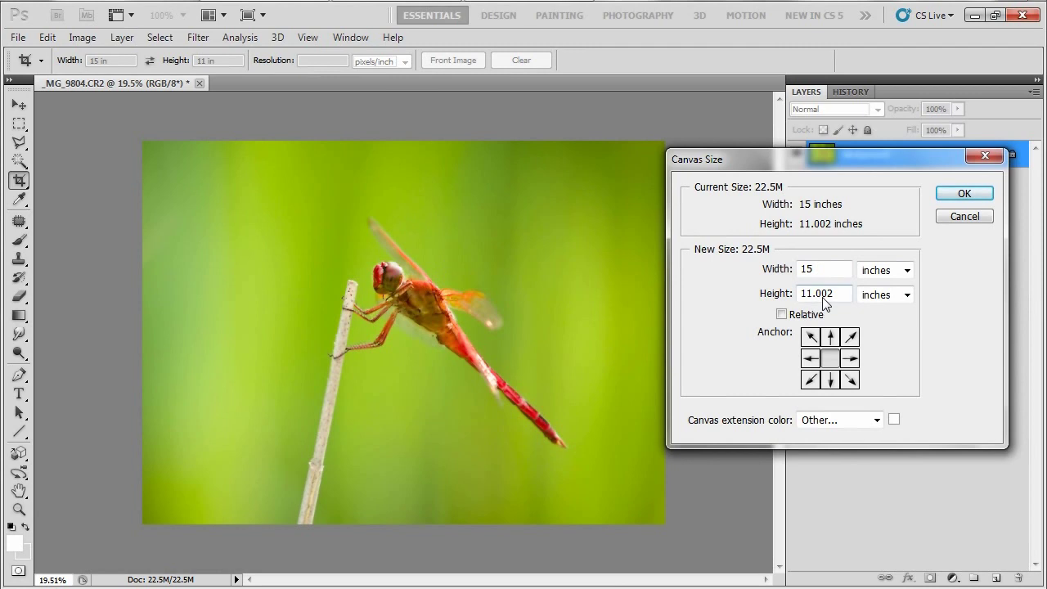
pyautogui.moveTo(826, 271); pyautogui.dragTo(774, 277)
pyautogui.write('18')
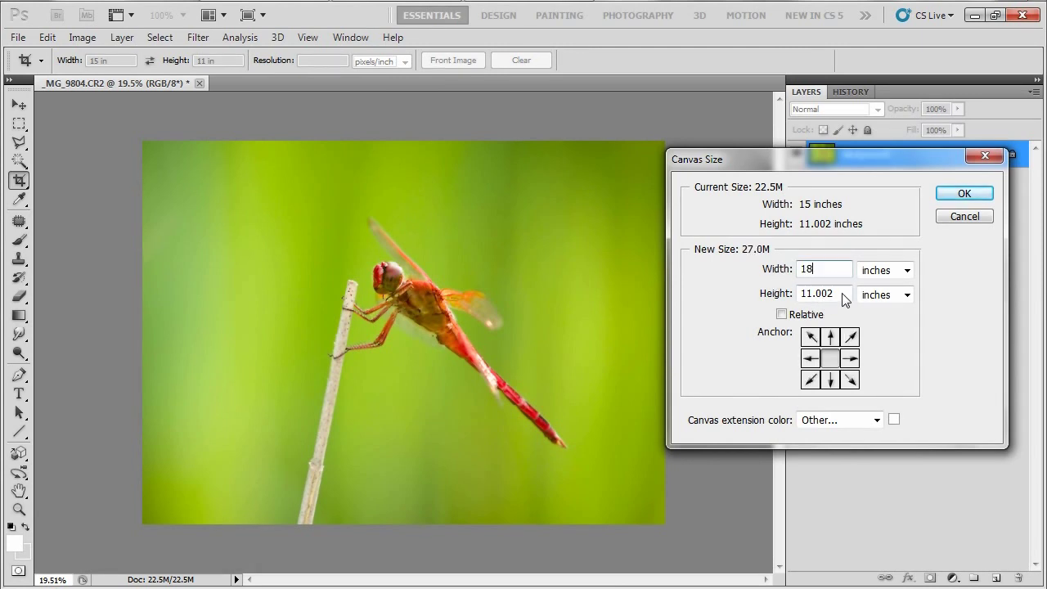
pyautogui.moveTo(842, 293); pyautogui.dragTo(746, 301)
pyautogui.write('12')
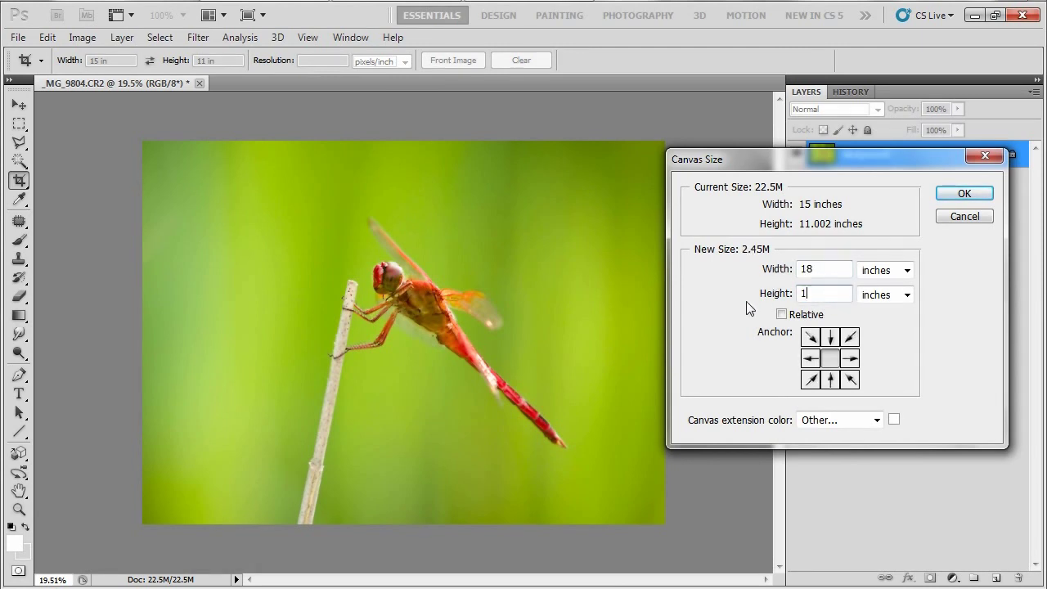
pyautogui.click(850, 358)
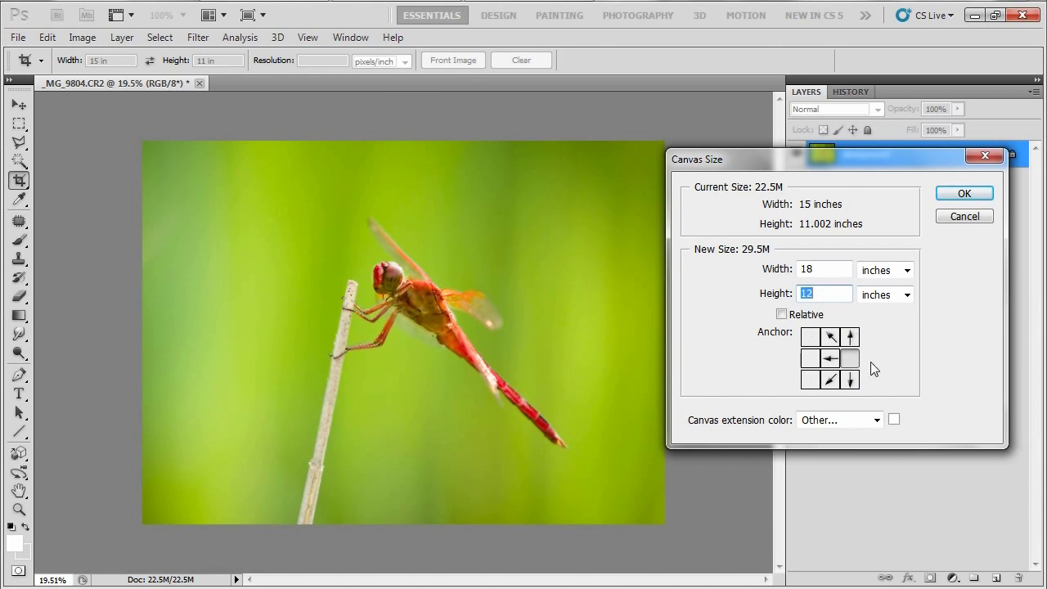
pyautogui.click(830, 359)
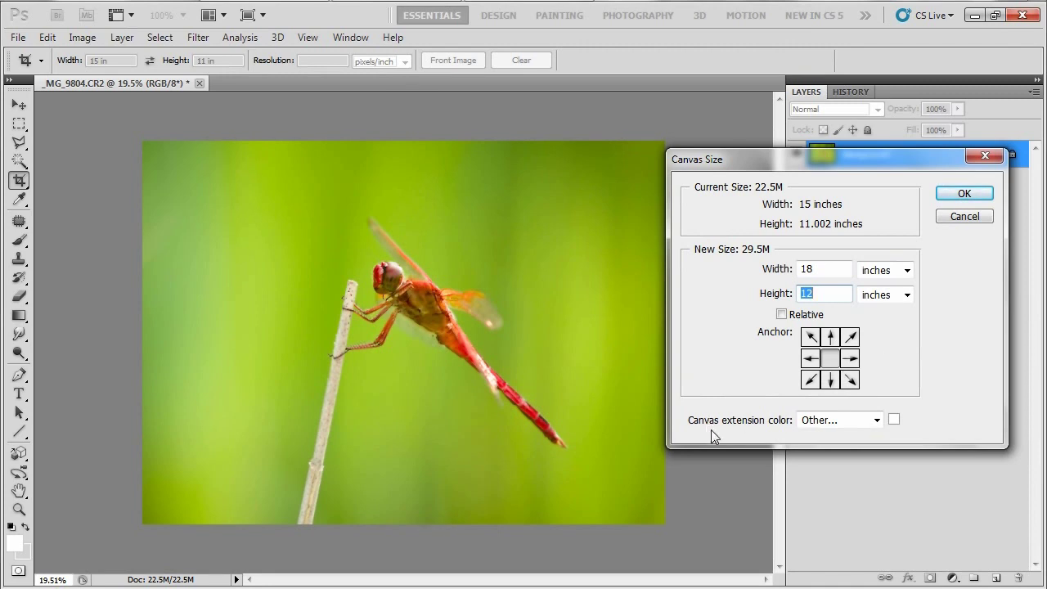
# Make the canvas extension colour white and apply the enlargement
pyautogui.click(894, 420)
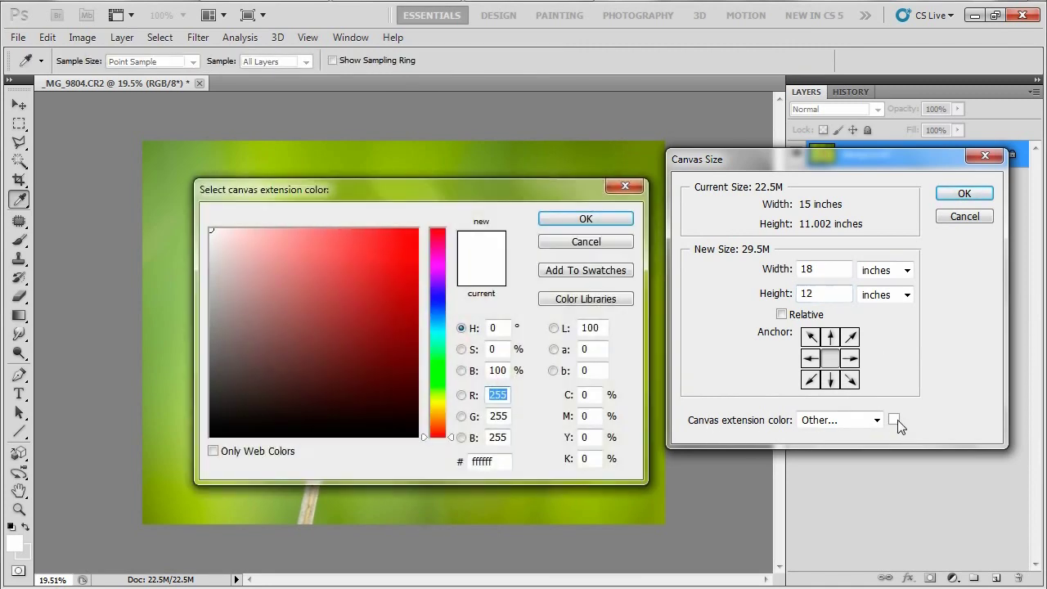
pyautogui.moveTo(313, 304); pyautogui.dragTo(192, 209)
pyautogui.click(577, 220)
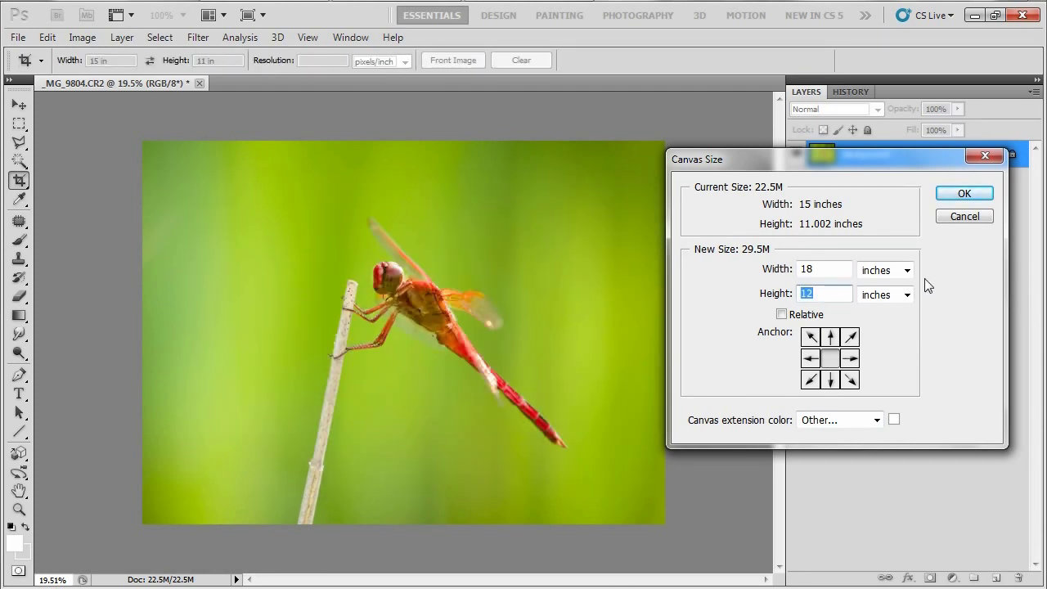
pyautogui.click(962, 193)
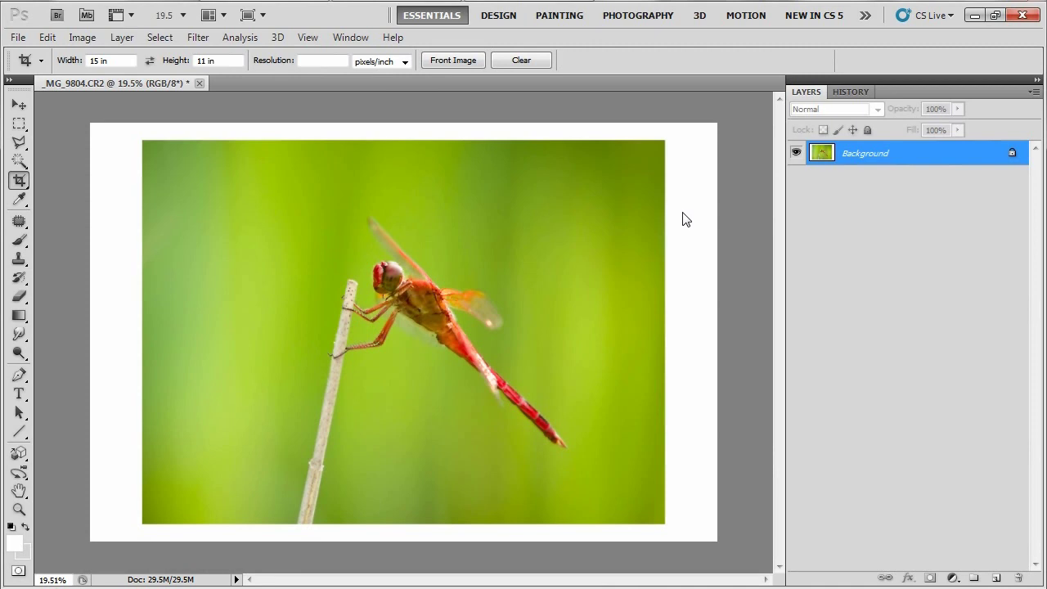
pyautogui.click(83, 38)
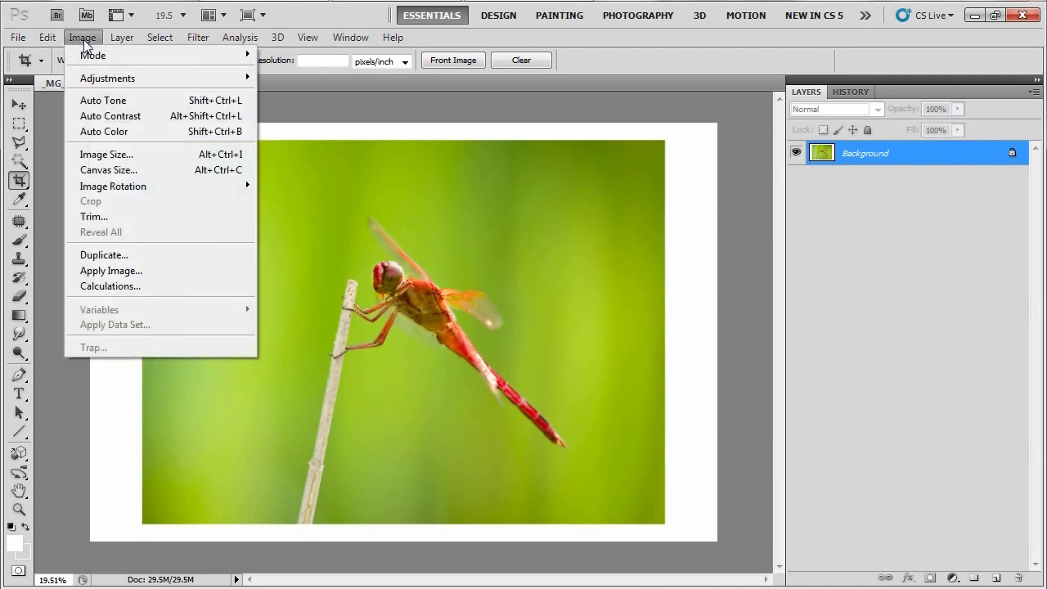
pyautogui.click(119, 155)
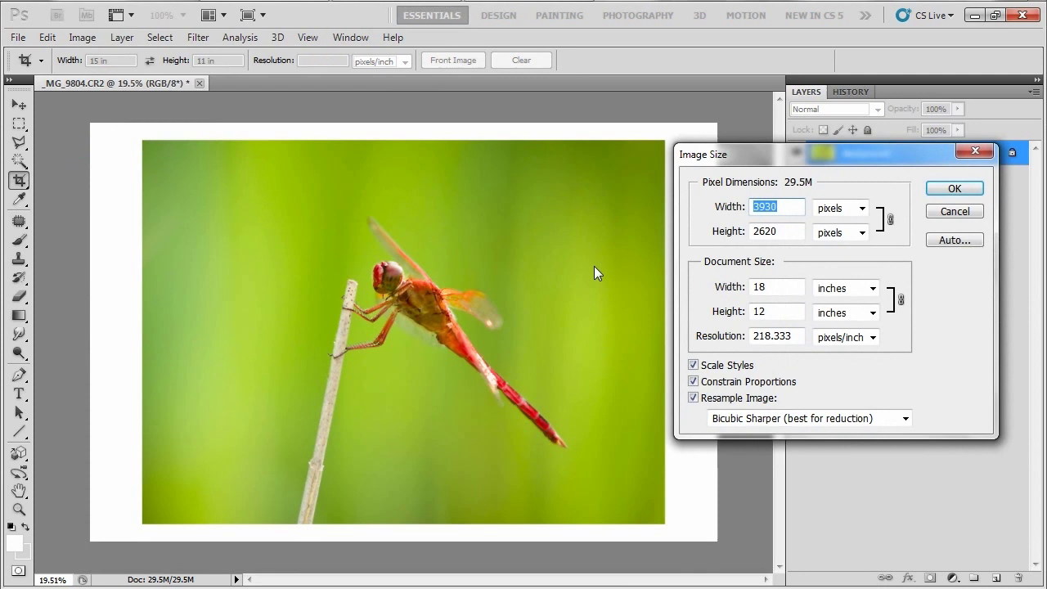
pyautogui.moveTo(754, 288); pyautogui.dragTo(744, 319)
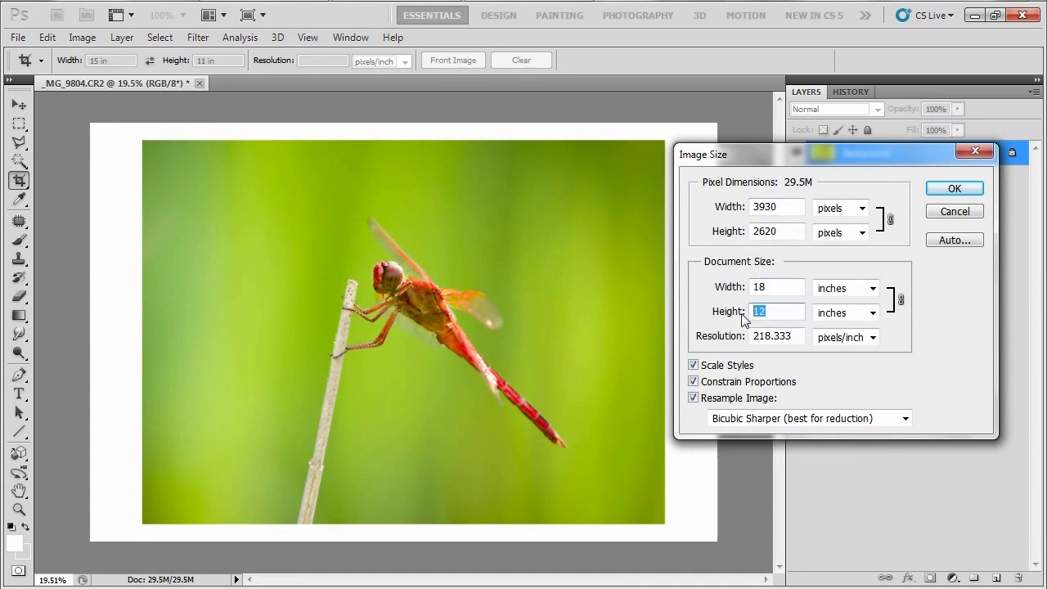
pyautogui.moveTo(798, 338); pyautogui.dragTo(718, 341)
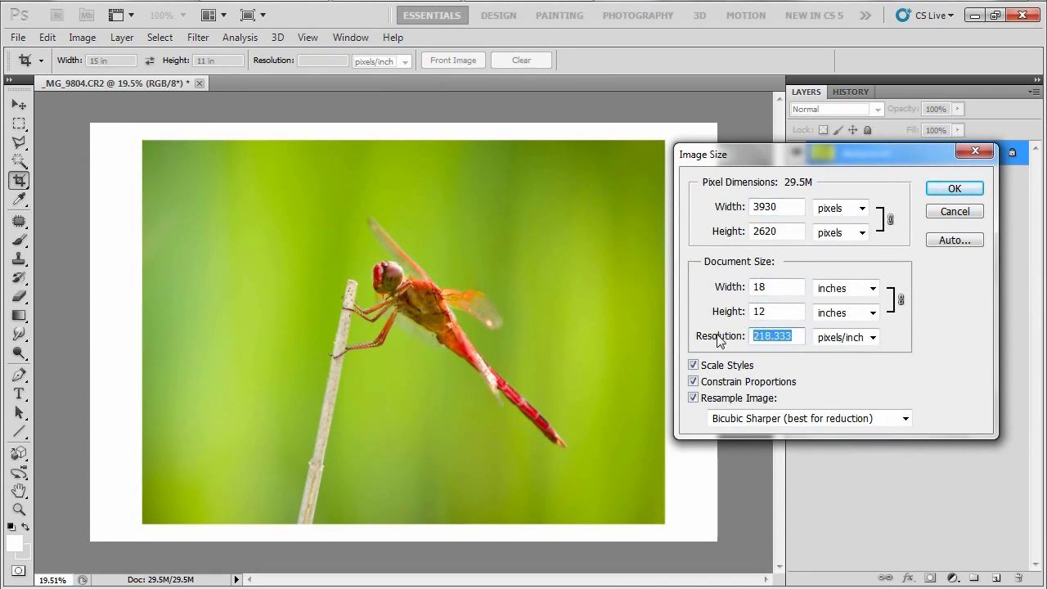
pyautogui.click(951, 210)
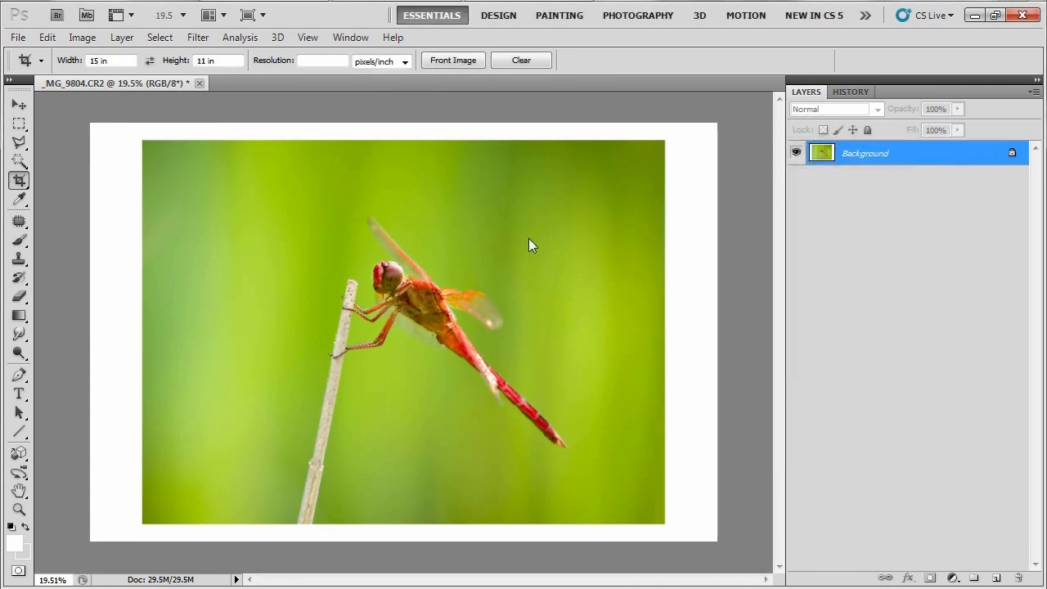